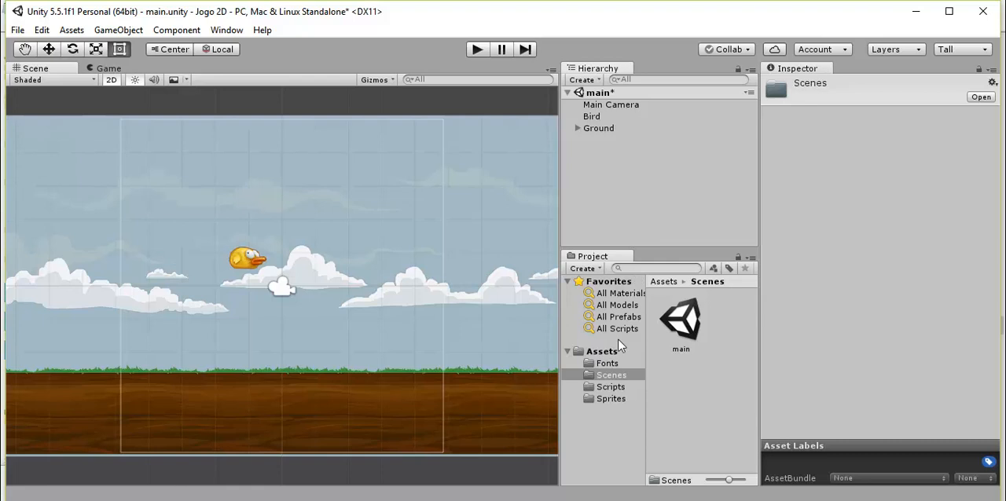
Create a new folder named Animations in the project's Assets folder.
{"action": "left_click", "coordinate": [612, 353]}
{"action": "right_click", "coordinate": [613, 354]}
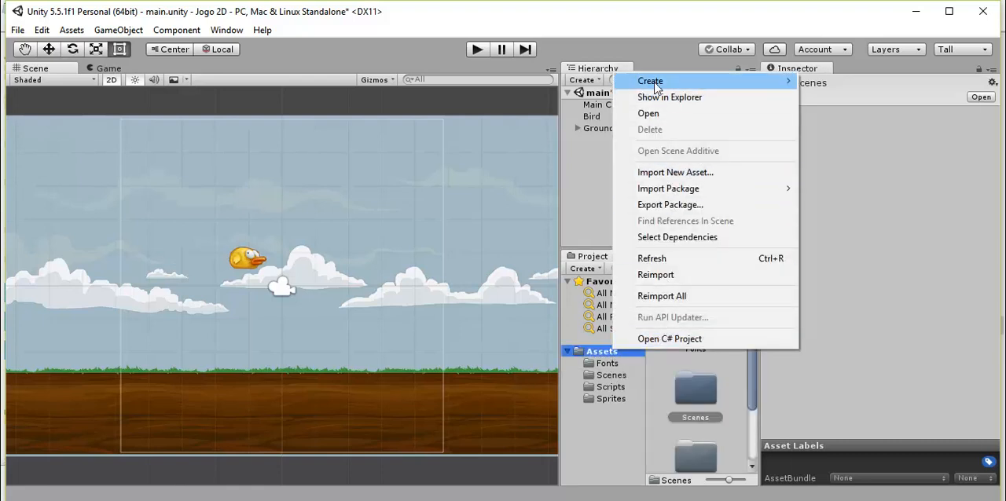
{"action": "mouse_move", "coordinate": [658, 85]}
{"action": "left_click", "coordinate": [833, 82]}
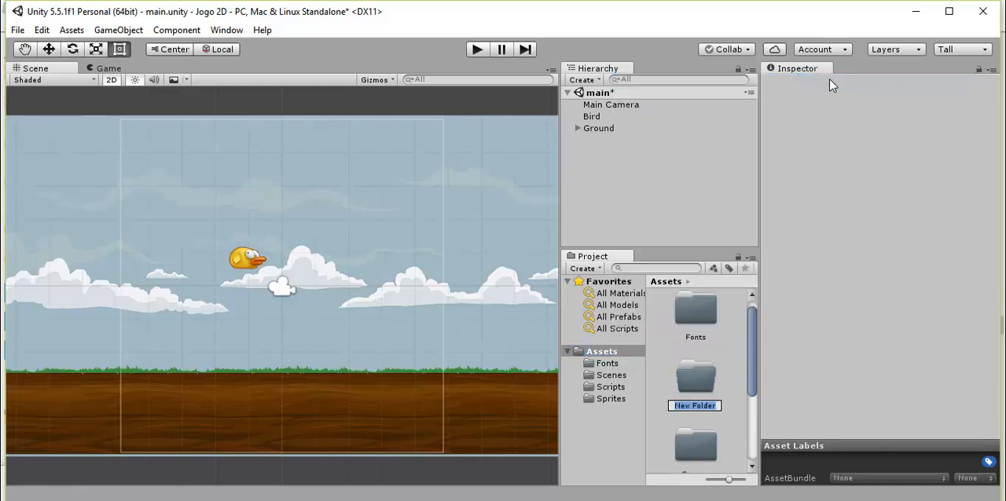
{"action": "type", "text": "Animations"}
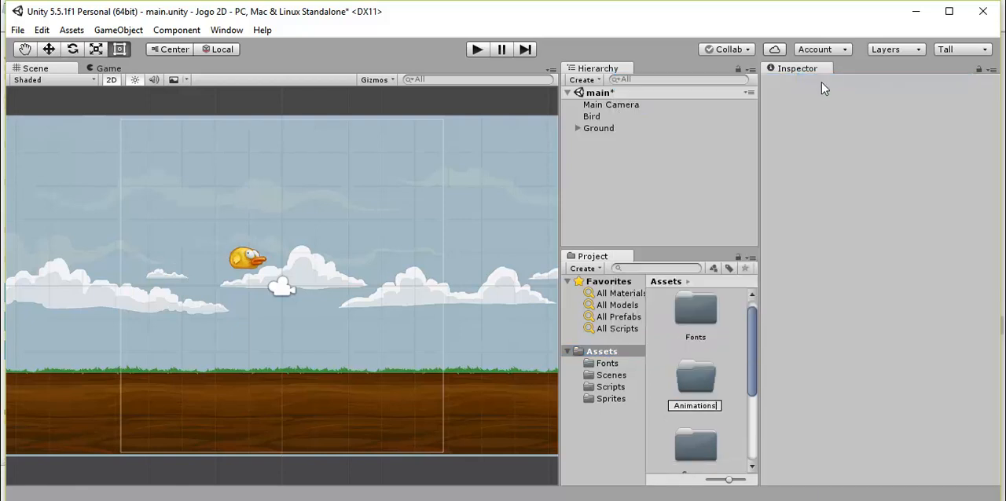
{"action": "key", "text": "Return"}
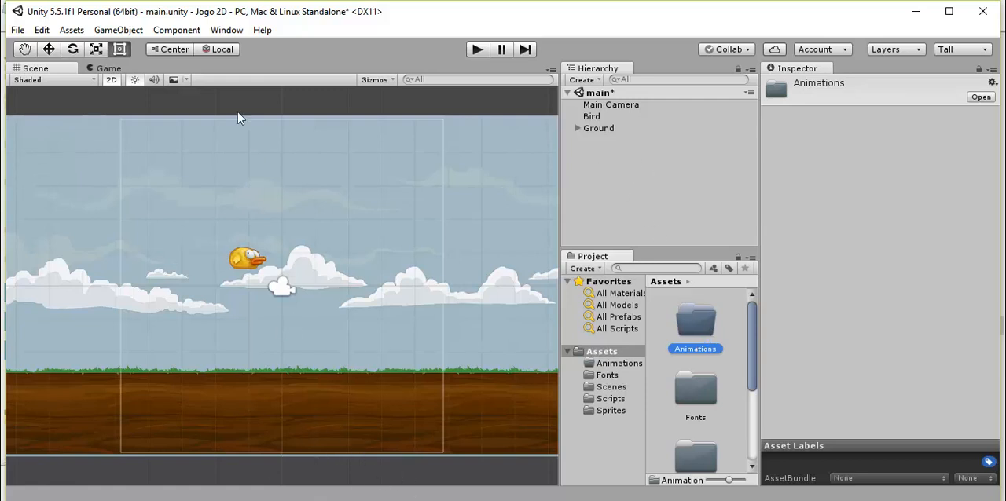
Open the Animation window and fit it beneath the scene view.
{"action": "left_click", "coordinate": [226, 29]}
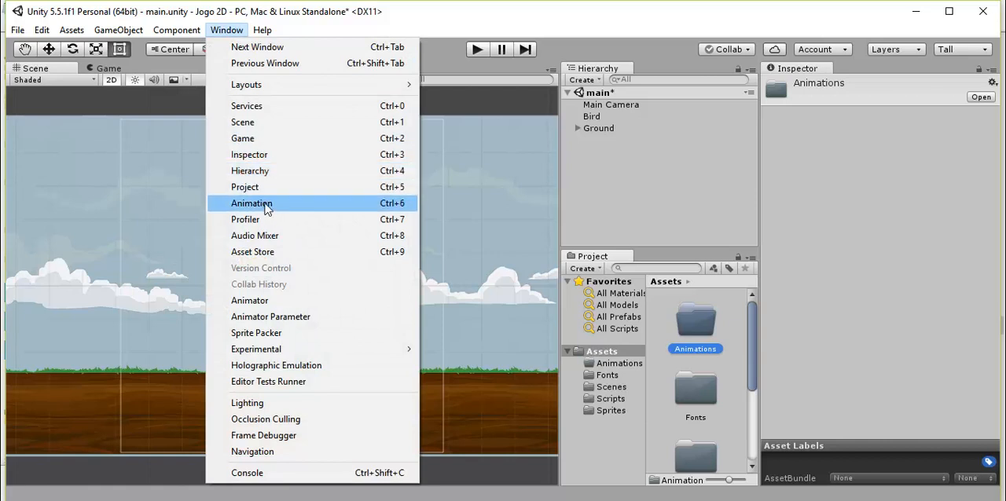
{"action": "left_click", "coordinate": [251, 204]}
{"action": "left_click_drag", "start_coordinate": [523, 424], "coordinate": [556, 424]}
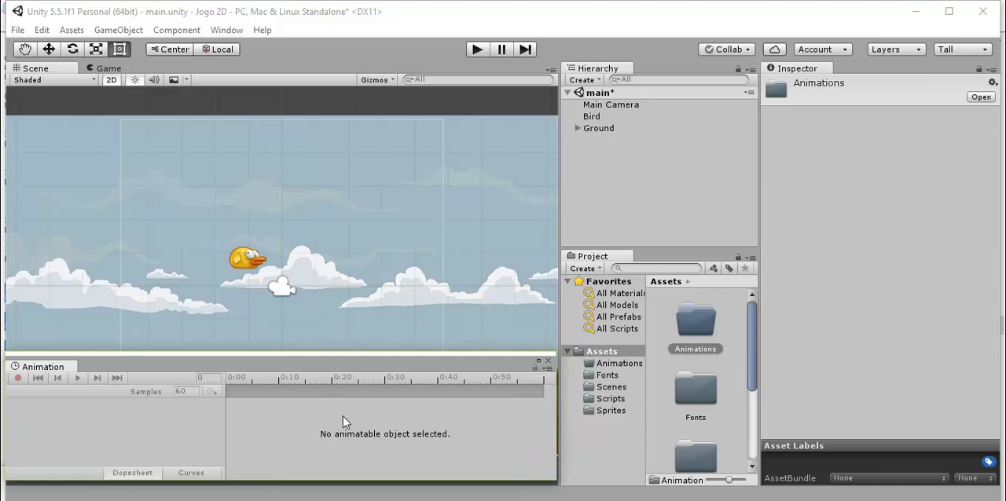
Create an animation clip for the Bird object and save it as Idle in the Animations folder.
{"action": "left_click", "coordinate": [593, 117]}
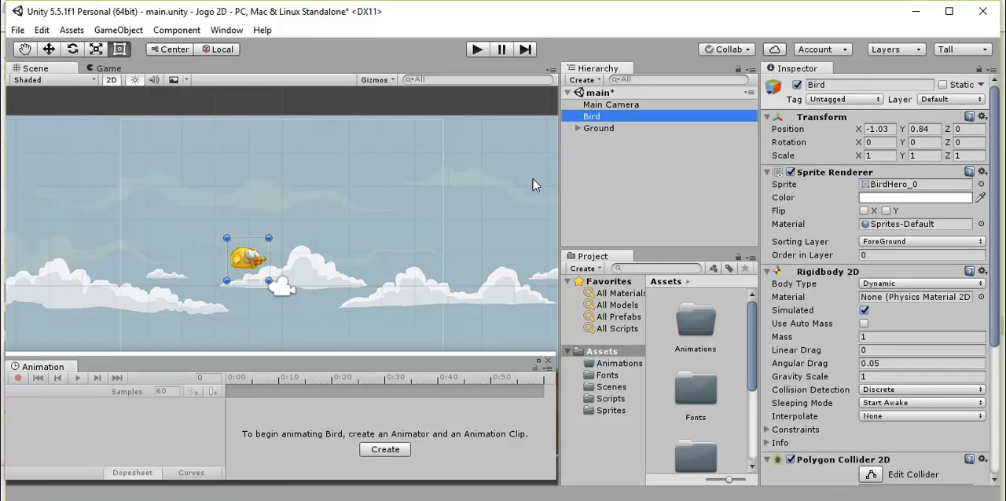
{"action": "left_click", "coordinate": [385, 450]}
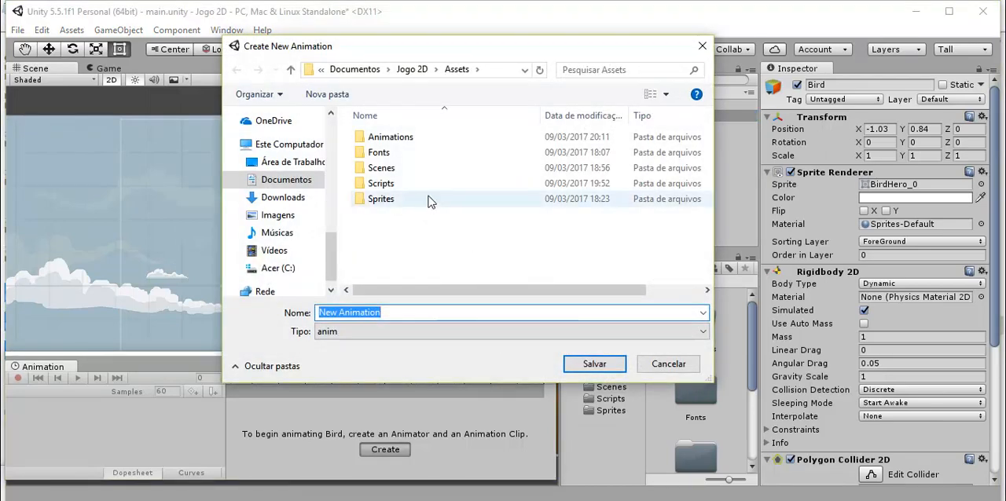
{"action": "double_click", "coordinate": [385, 138]}
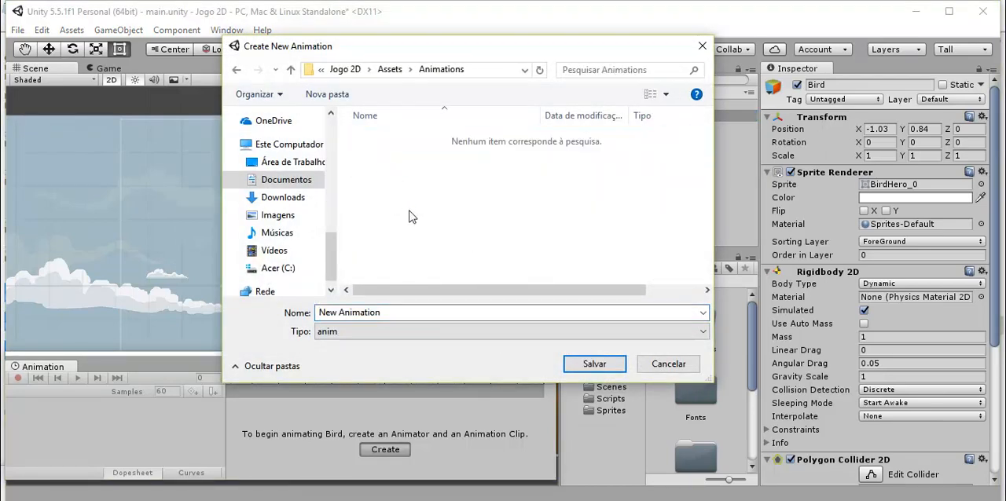
{"action": "left_click", "coordinate": [399, 312]}
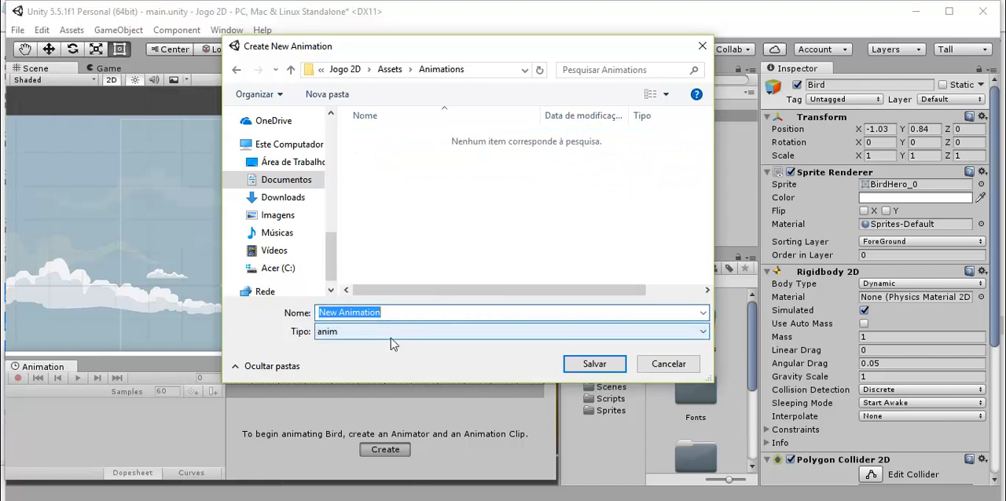
{"action": "type", "text": "Idle"}
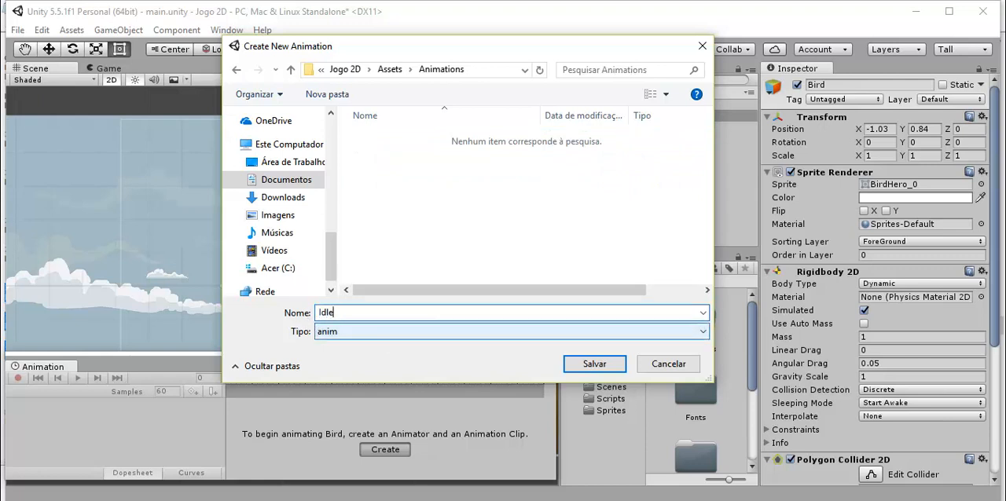
{"action": "left_click_drag", "start_coordinate": [353, 313], "coordinate": [303, 322]}
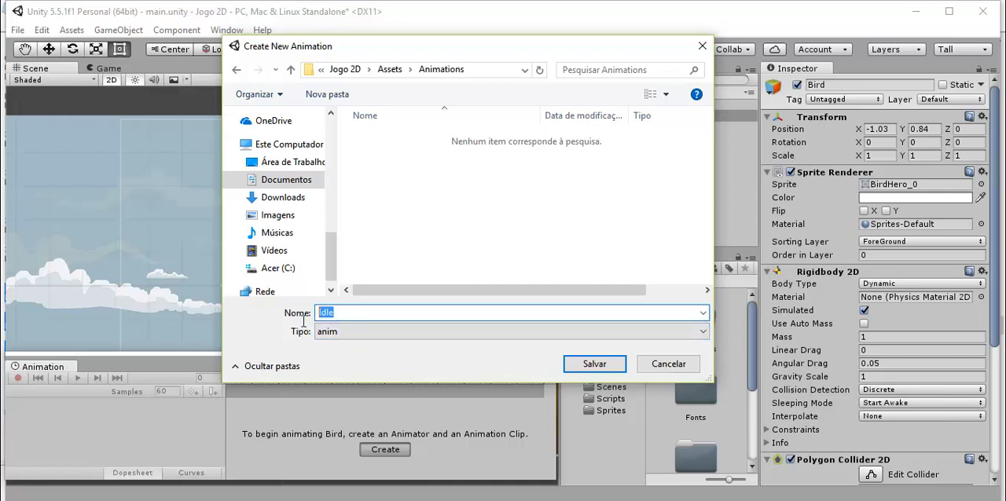
{"action": "left_click", "coordinate": [594, 366]}
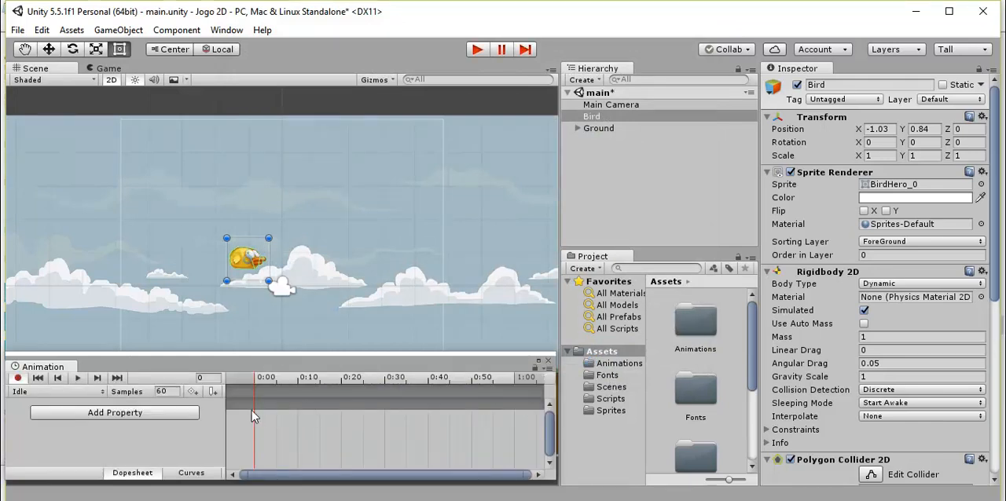
Add the Sprite Renderer's Sprite property to the Idle clip.
{"action": "scroll", "coordinate": [249, 403], "scroll_direction": "up", "scroll_amount": 5}
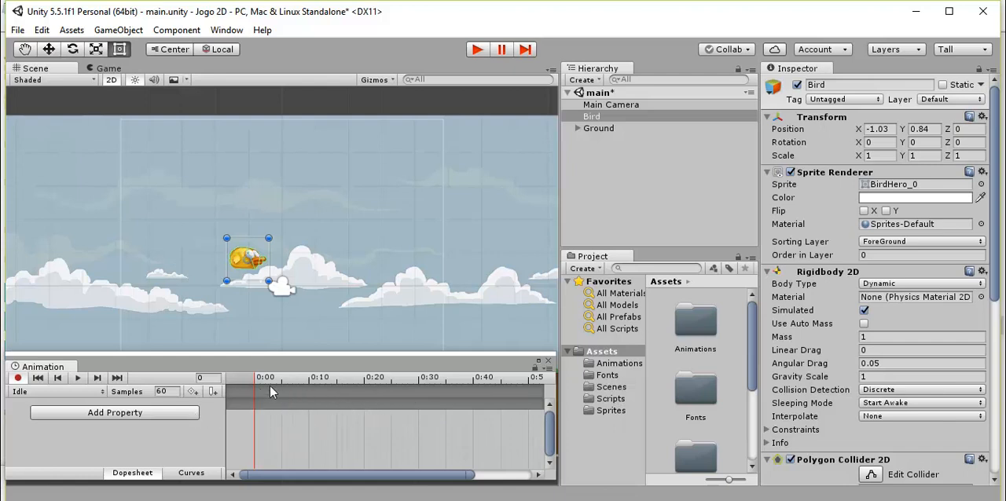
{"action": "left_click", "coordinate": [148, 418]}
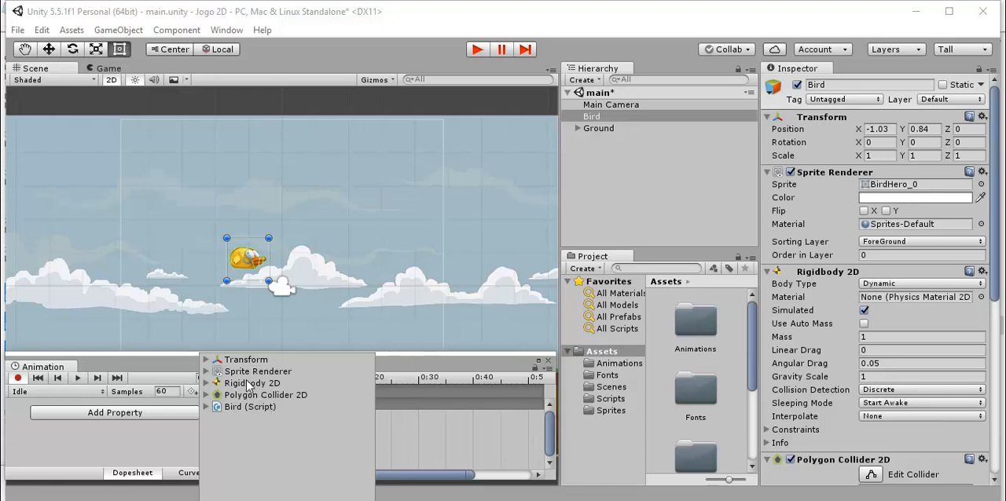
{"action": "left_click", "coordinate": [205, 371]}
{"action": "scroll", "coordinate": [253, 408], "scroll_direction": "down", "scroll_amount": 2}
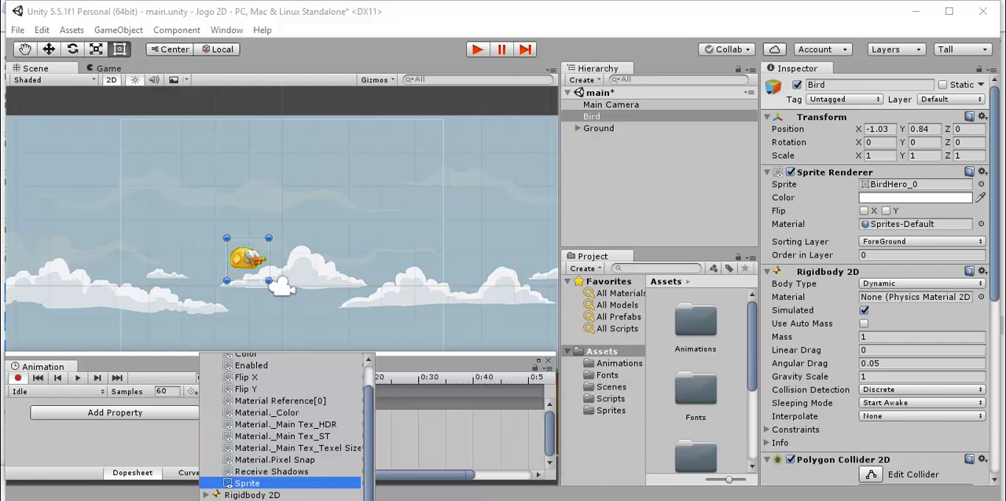
{"action": "left_click_drag", "start_coordinate": [298, 500], "coordinate": [311, 500]}
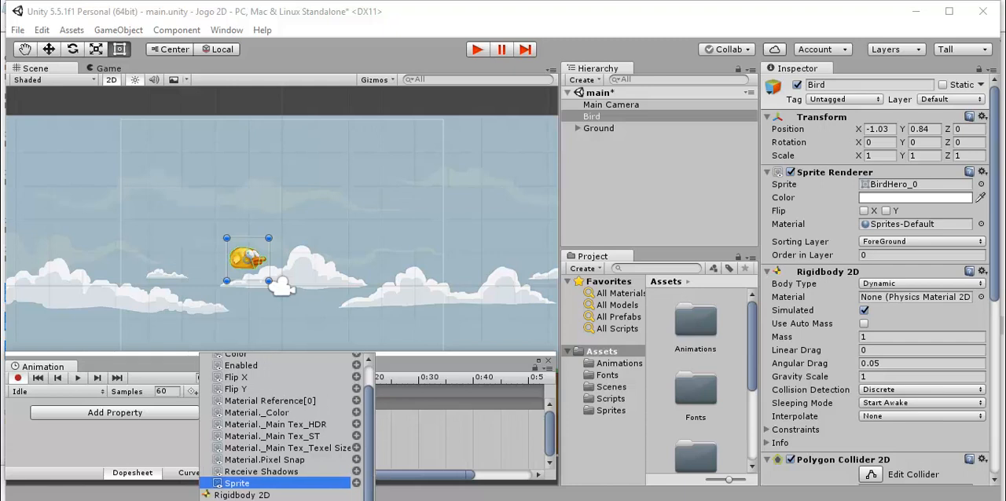
{"action": "left_click", "coordinate": [355, 483]}
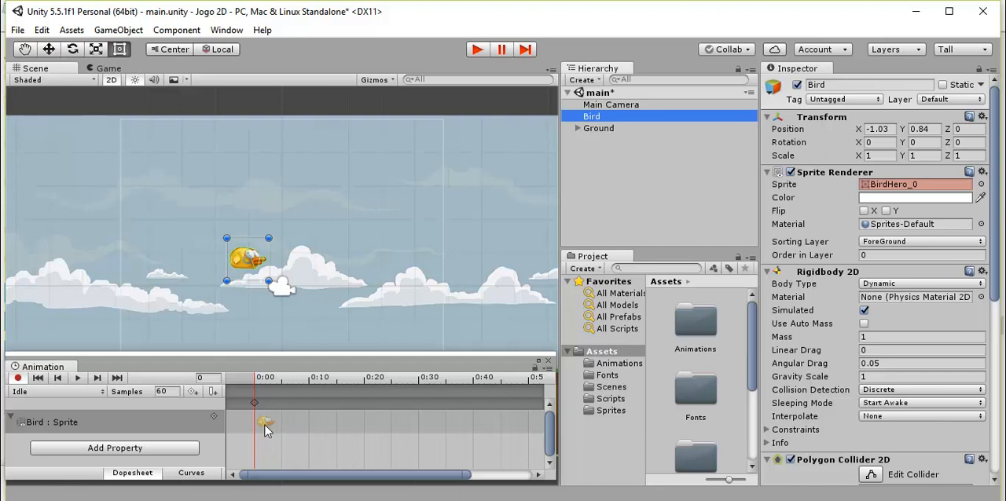
Show the Idle clip's full timeline and preview its playback, stopping it partway.
{"action": "mouse_move", "coordinate": [325, 475]}
{"action": "left_mouse_down"}
{"action": "mouse_move", "coordinate": [392, 484]}
{"action": "mouse_move", "coordinate": [330, 475]}
{"action": "left_mouse_up"}
{"action": "scroll", "coordinate": [333, 431], "scroll_direction": "down", "scroll_amount": 3}
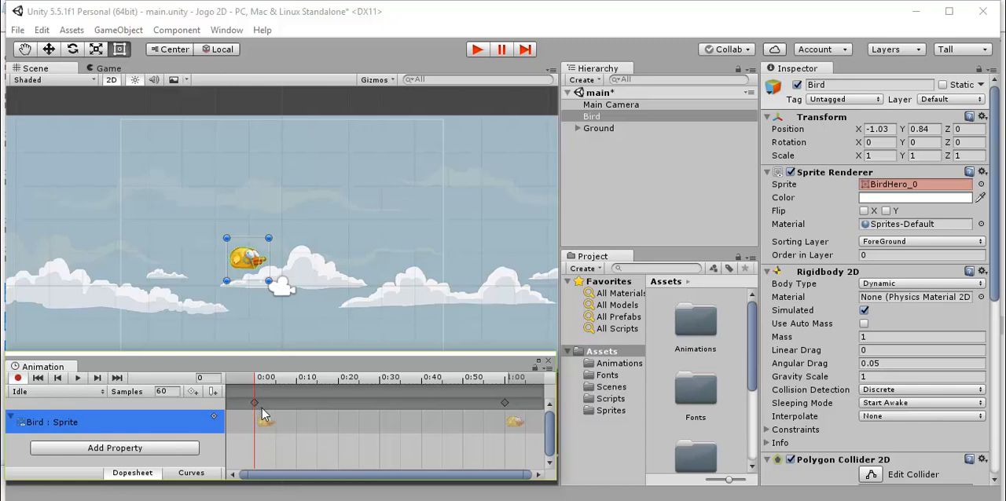
{"action": "left_click", "coordinate": [79, 377]}
{"action": "left_click", "coordinate": [80, 378]}
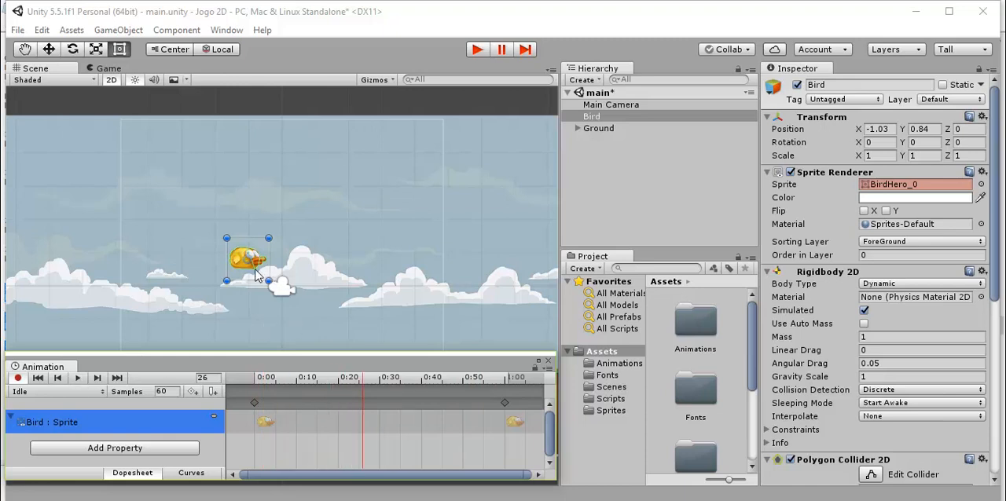
Try animating the bird's position by moving it to X 4.7, Y 2.42 at frame 26, scrub the timeline, and delete the position track.
{"action": "left_click", "coordinate": [264, 421]}
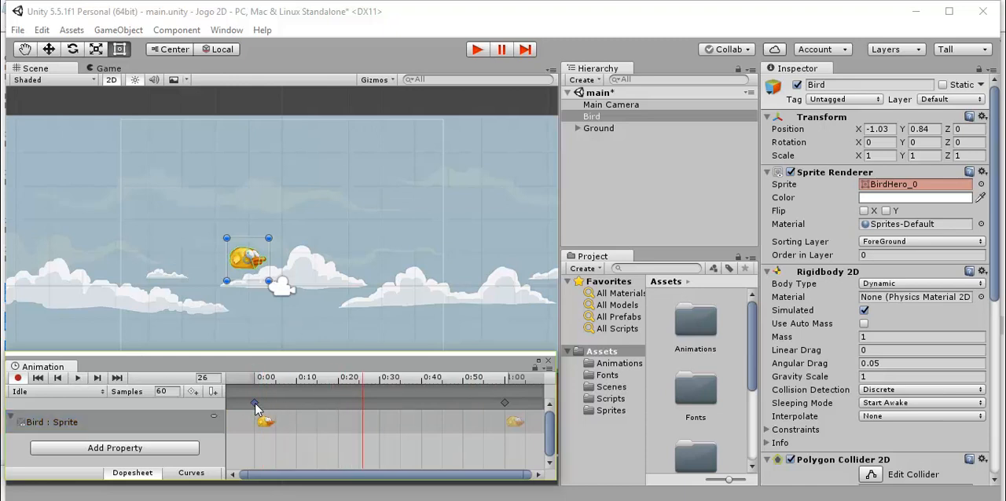
{"action": "left_click", "coordinate": [514, 422]}
{"action": "left_click_drag", "start_coordinate": [253, 267], "coordinate": [442, 212]}
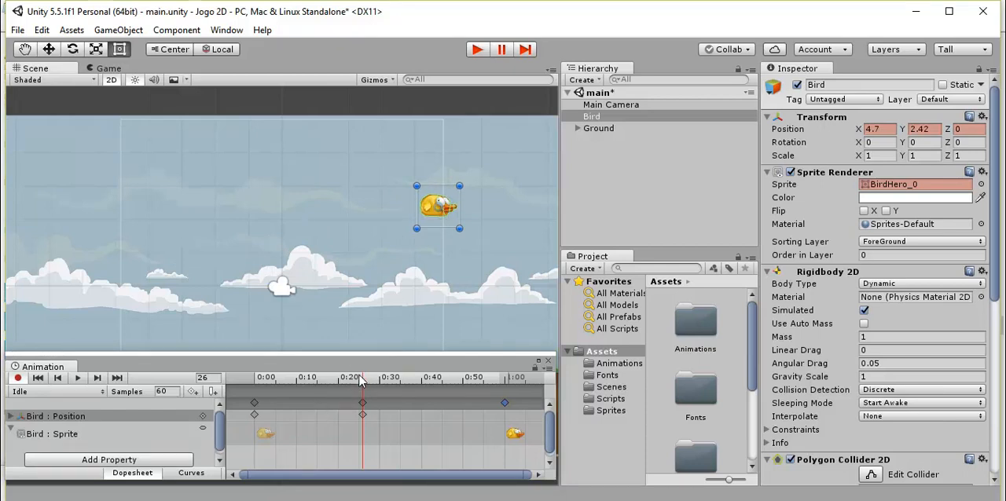
{"action": "left_click_drag", "start_coordinate": [362, 379], "coordinate": [289, 412]}
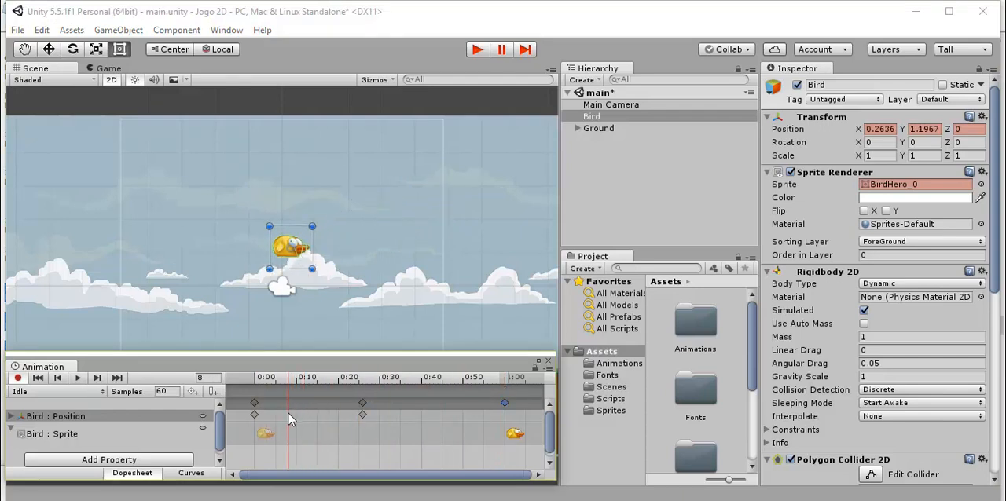
{"action": "key", "text": "Delete"}
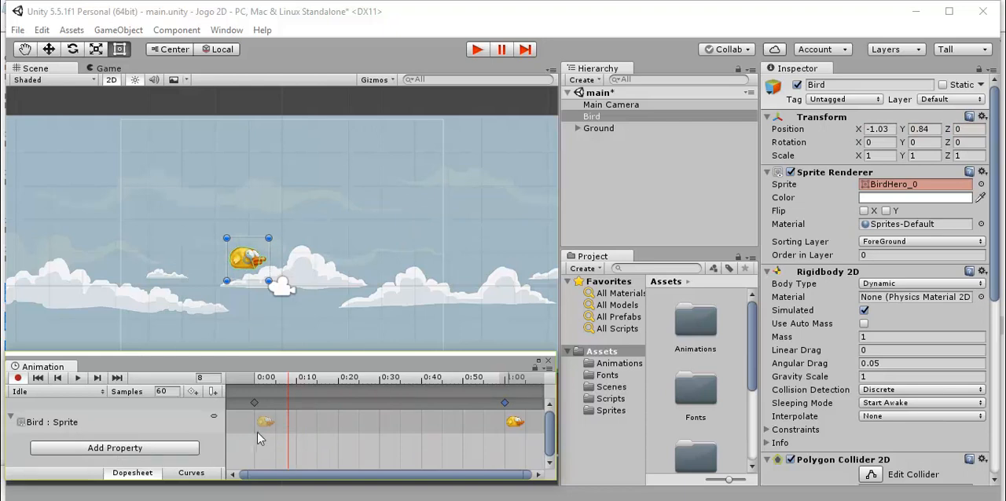
Delete the Idle clip's end keyframe at 1:00 and turn off keyframe recording.
{"action": "left_click", "coordinate": [255, 404]}
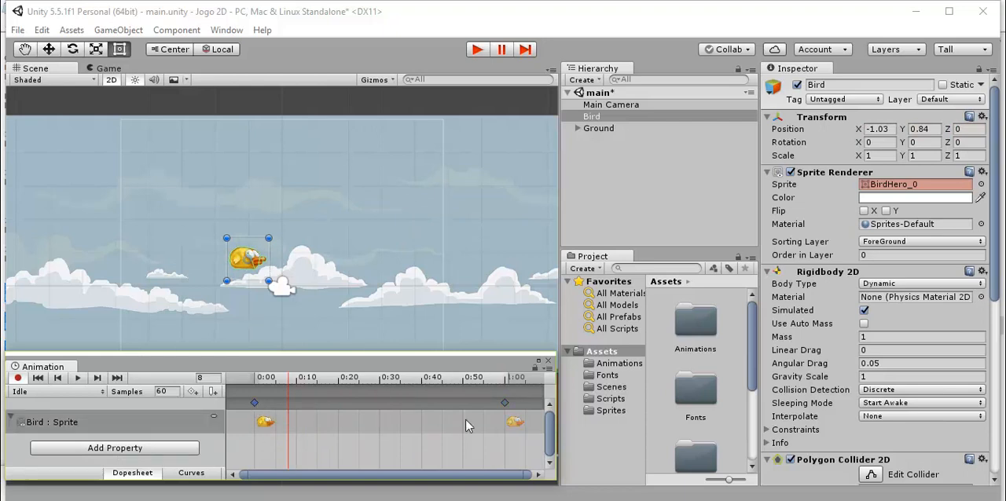
{"action": "left_click", "coordinate": [505, 405]}
{"action": "key", "text": "Delete"}
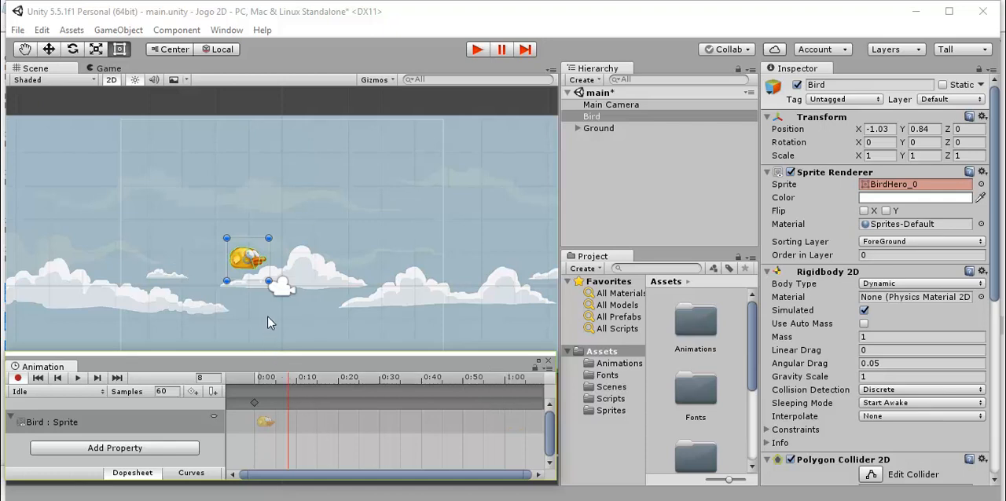
{"action": "left_click", "coordinate": [18, 379]}
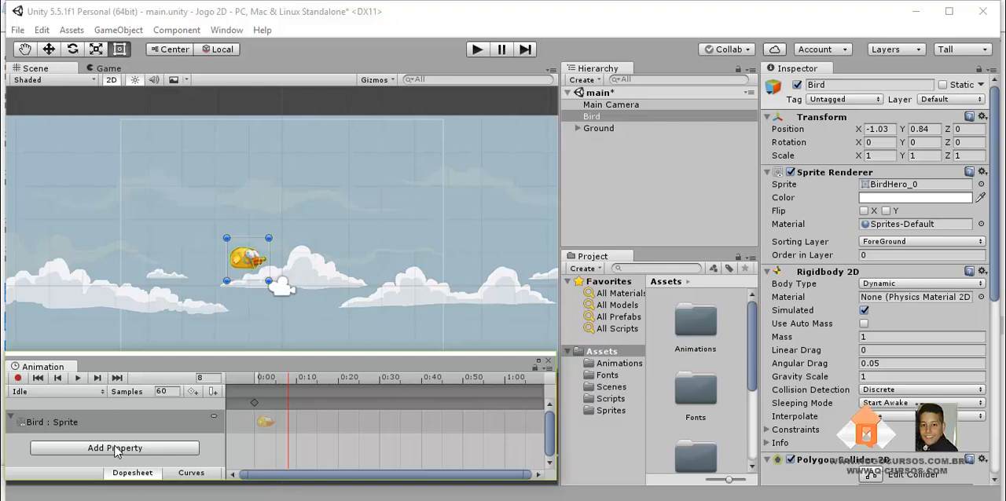
Create a second animation clip for the bird and save it as Flap in the Animations folder.
{"action": "left_click", "coordinate": [70, 398]}
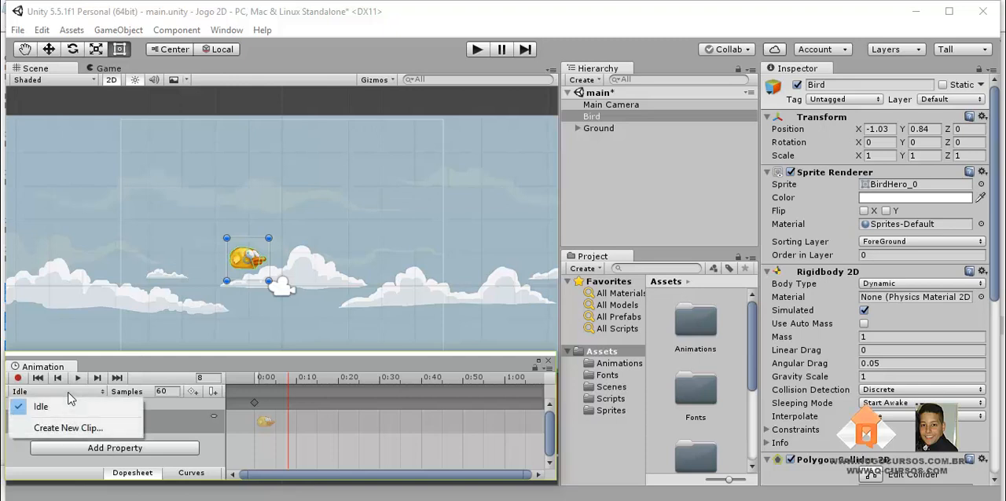
{"action": "left_click", "coordinate": [53, 431]}
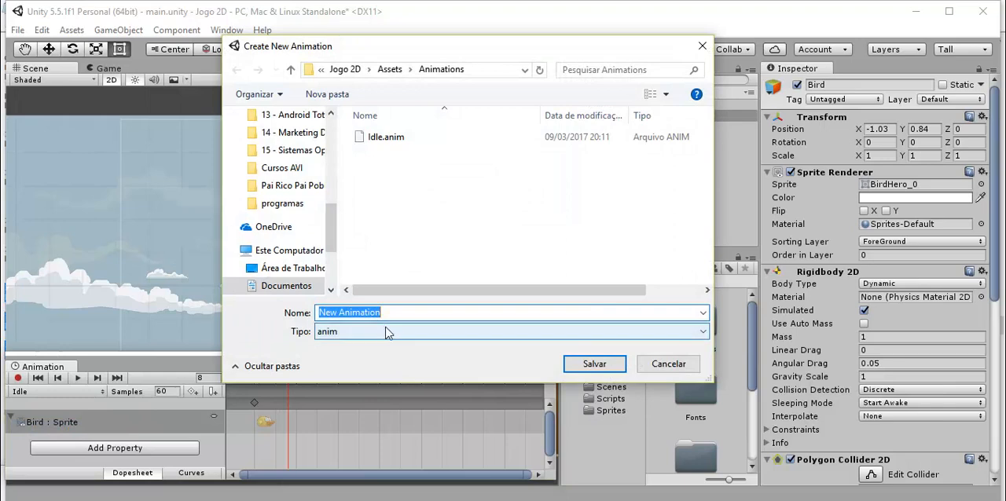
{"action": "type", "text": "Flap"}
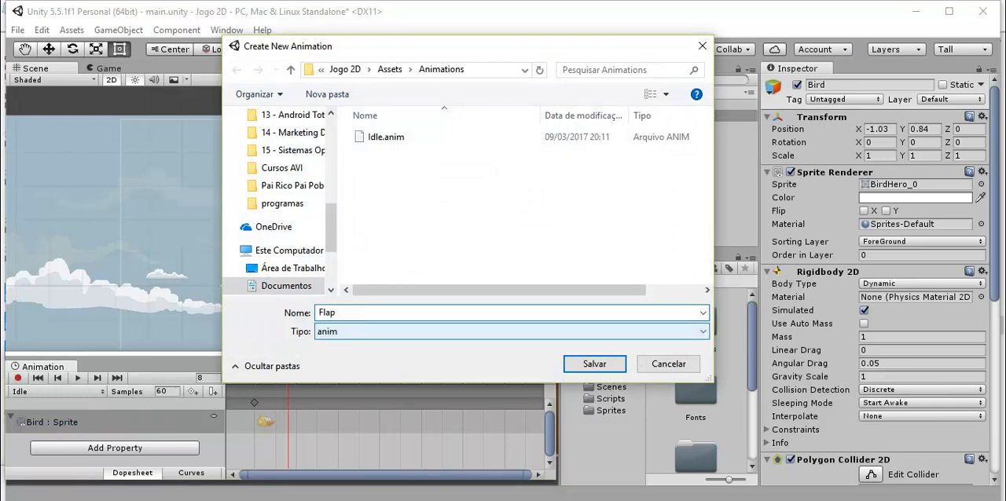
{"action": "left_click", "coordinate": [581, 366]}
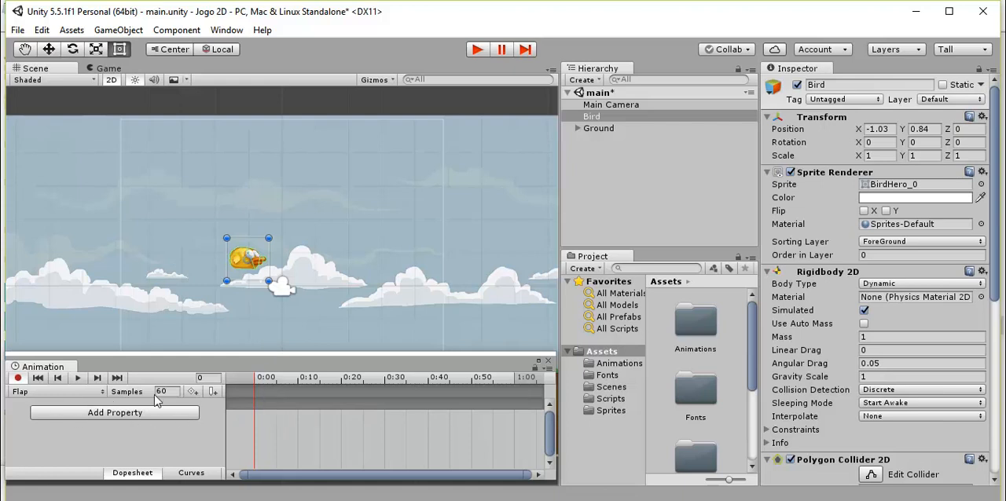
Copy the sprite keyframe from the Idle clip and paste it at frame 0 of the Flap clip.
{"action": "left_click", "coordinate": [62, 391]}
{"action": "left_click", "coordinate": [63, 406]}
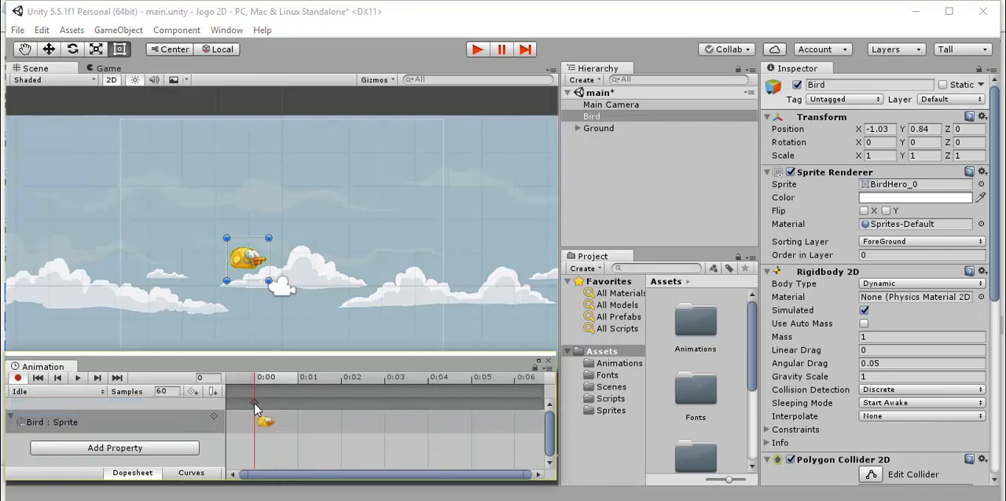
{"action": "left_click", "coordinate": [254, 403]}
{"action": "left_click", "coordinate": [37, 392]}
{"action": "left_click", "coordinate": [41, 423]}
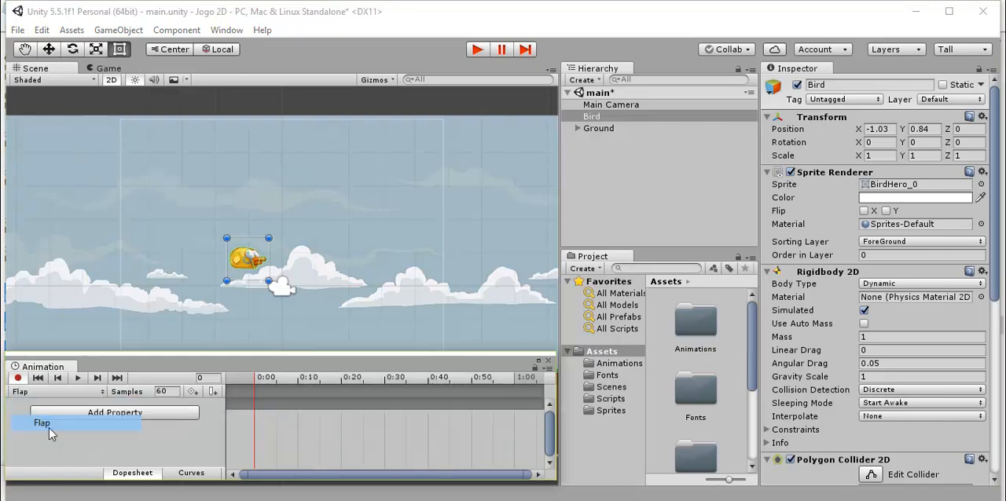
{"action": "key", "text": "ctrl+v"}
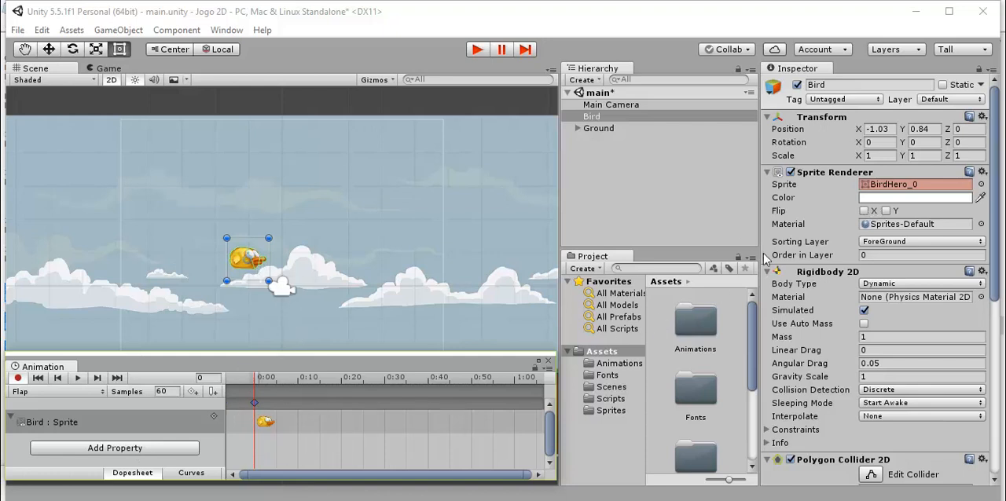
Expand the BirdHero sprite sheet in the Sprites folder and set the Bird's sprite to BirdHero_1 at frame 0 of the Flap clip.
{"action": "scroll", "coordinate": [727, 371], "scroll_direction": "down", "scroll_amount": 2}
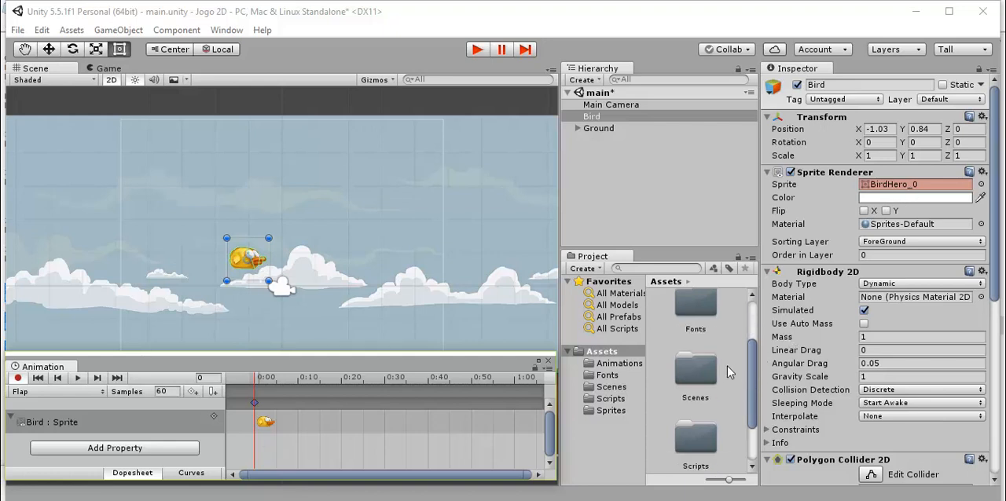
{"action": "scroll", "coordinate": [713, 384], "scroll_direction": "down", "scroll_amount": 2}
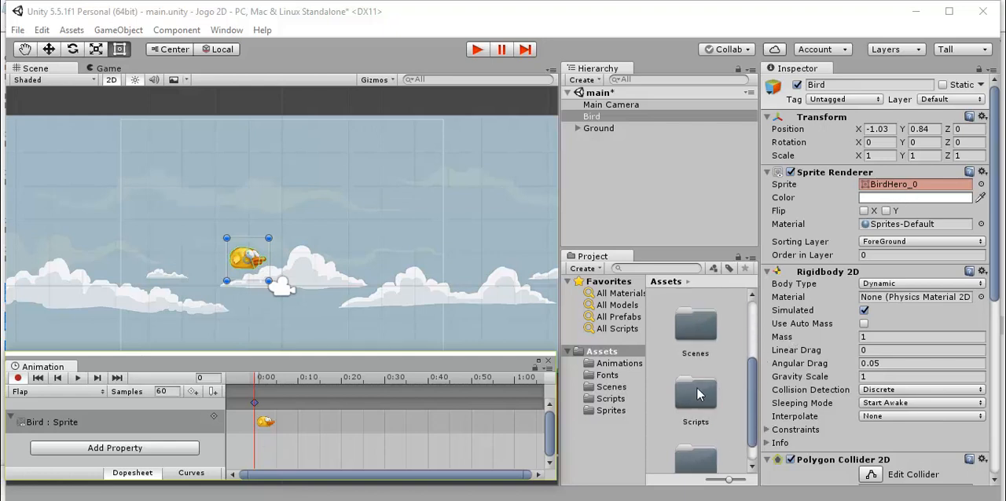
{"action": "left_click", "coordinate": [616, 413]}
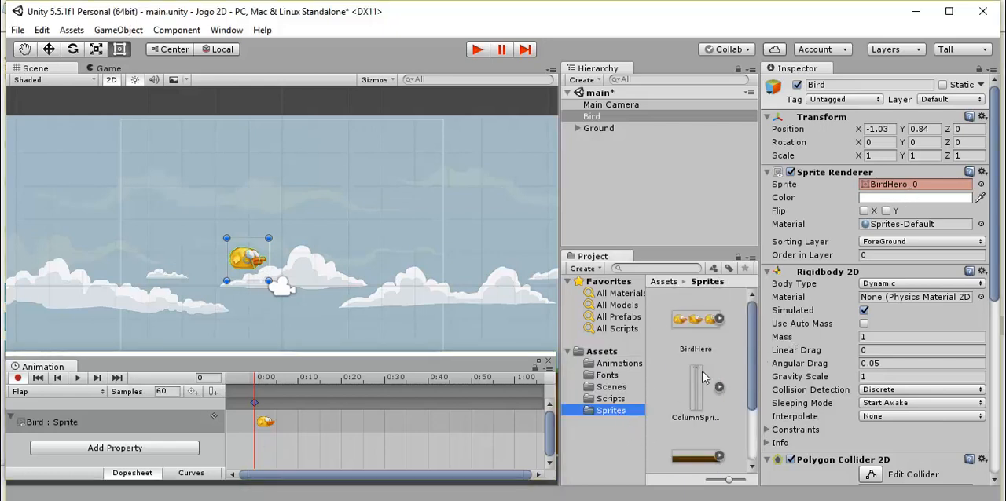
{"action": "left_click", "coordinate": [719, 318]}
{"action": "scroll", "coordinate": [711, 424], "scroll_direction": "down", "scroll_amount": 1}
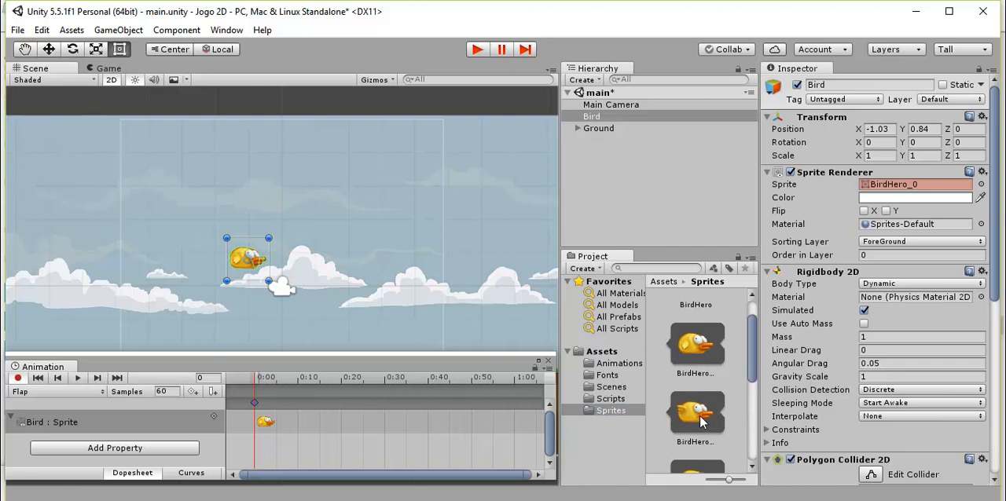
{"action": "left_click_drag", "start_coordinate": [696, 418], "coordinate": [881, 192]}
Place the BirdHero_1 sprite on the Bird's sprite track at frame 0 of the Flap clip.
{"action": "scroll", "coordinate": [236, 267], "scroll_direction": "up", "scroll_amount": 3}
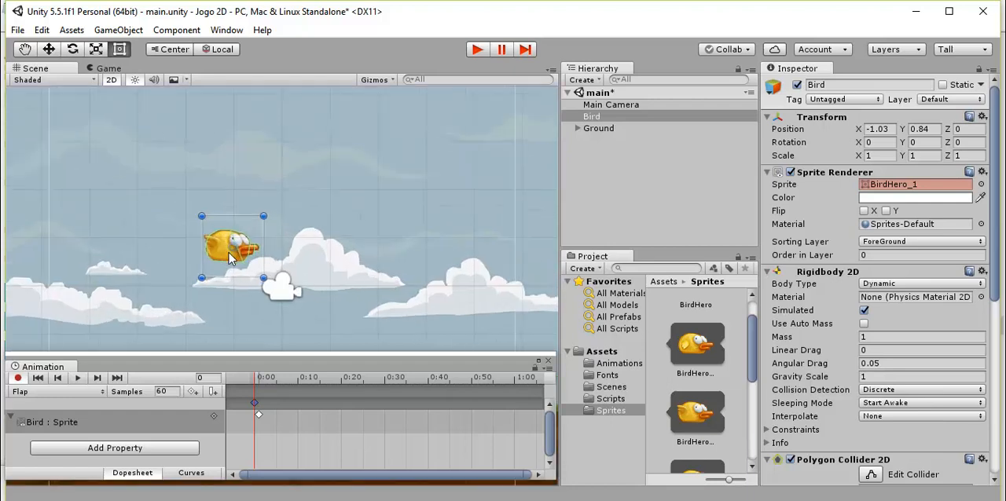
{"action": "scroll", "coordinate": [227, 255], "scroll_direction": "up", "scroll_amount": 5}
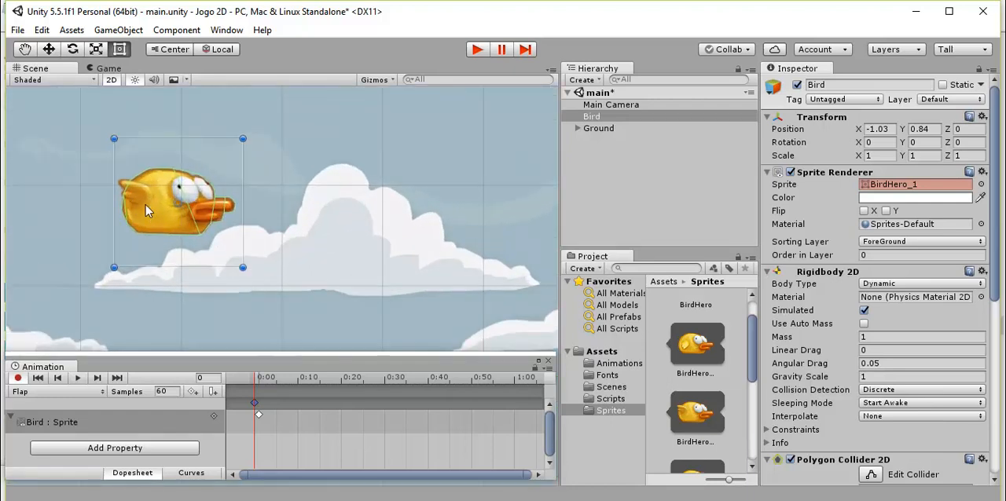
{"action": "scroll", "coordinate": [146, 205], "scroll_direction": "down", "scroll_amount": 1}
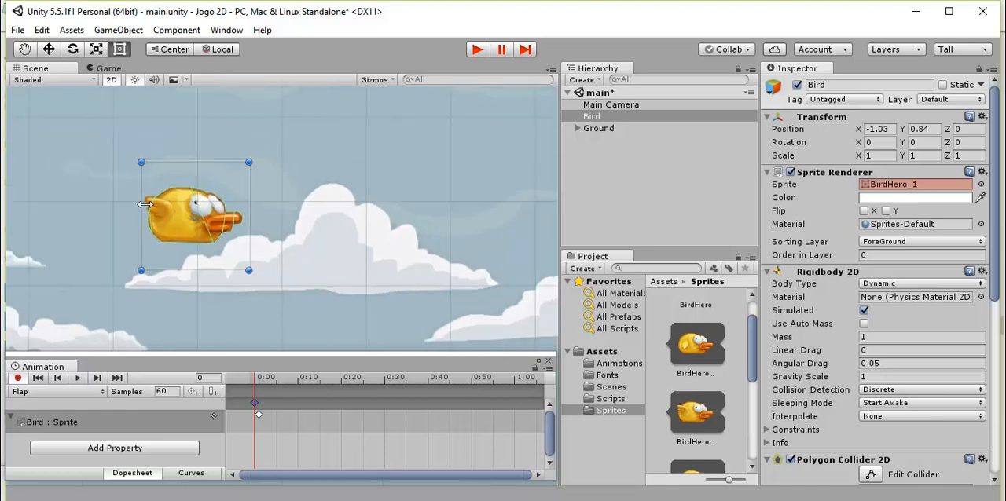
{"action": "scroll", "coordinate": [146, 205], "scroll_direction": "down", "scroll_amount": 6}
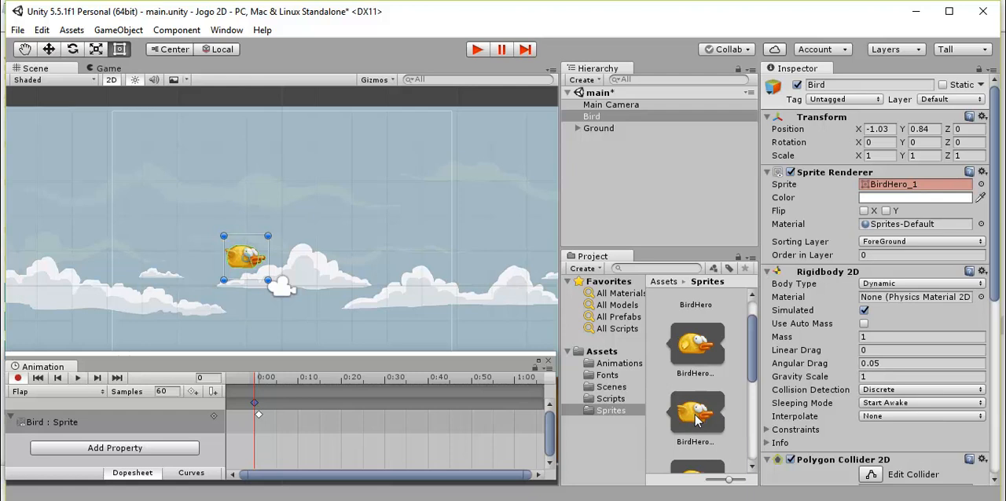
{"action": "left_click_drag", "start_coordinate": [696, 421], "coordinate": [265, 421]}
{"action": "scroll", "coordinate": [700, 440], "scroll_direction": "down", "scroll_amount": 1}
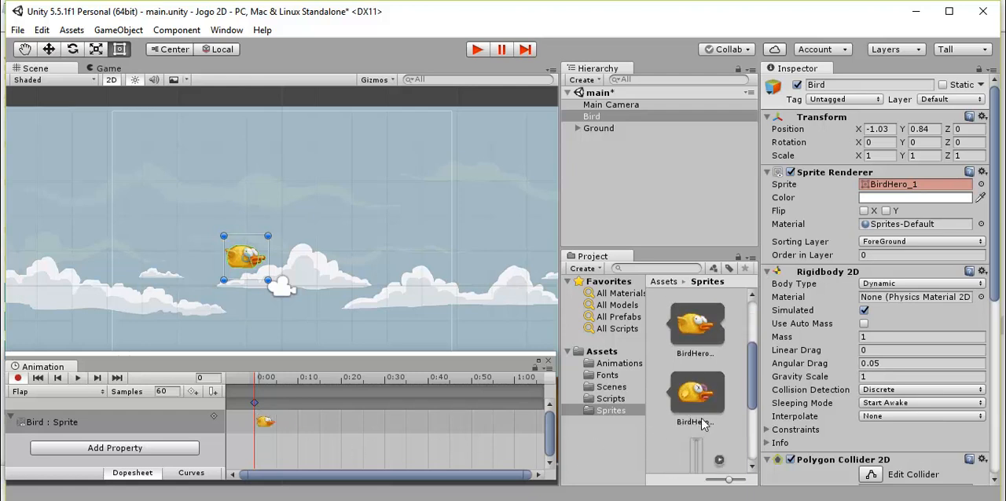